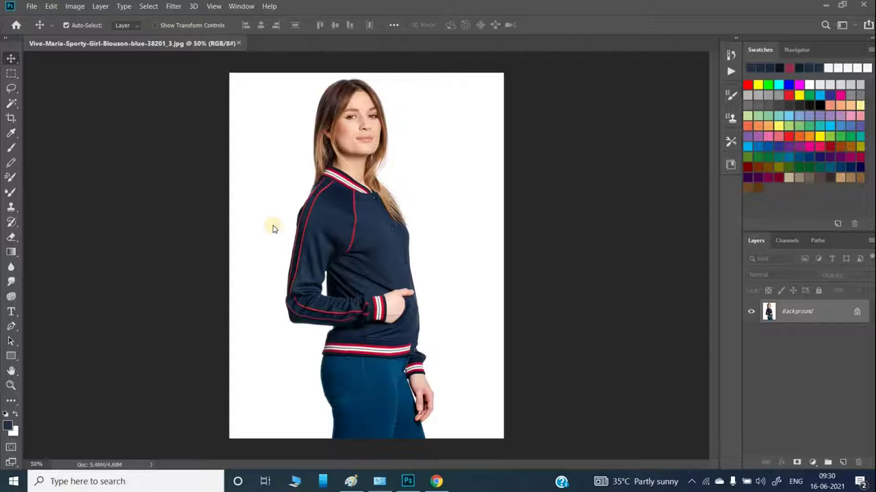
# Step: Open the Image menu for the navy-jacket model photo
pyautogui.click(75, 7)
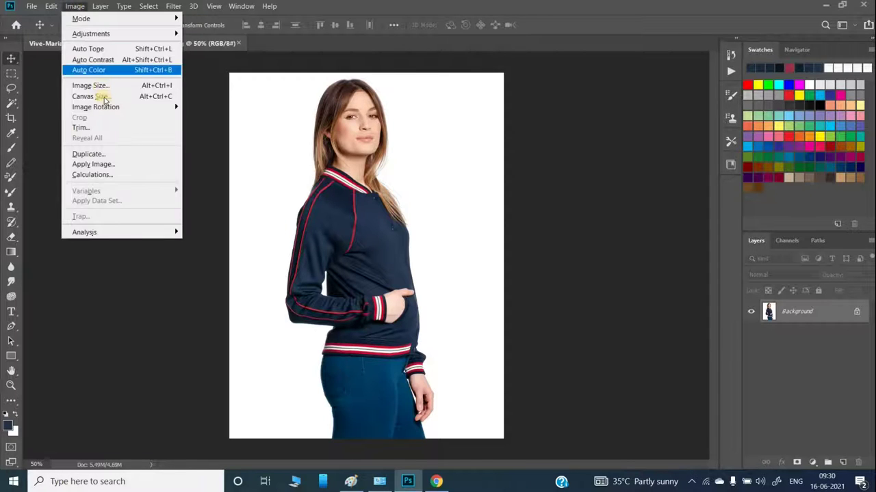
# Step: Set the canvas width to 33.334 inches with a middle-left anchor, adding space on the right
pyautogui.click(113, 97)
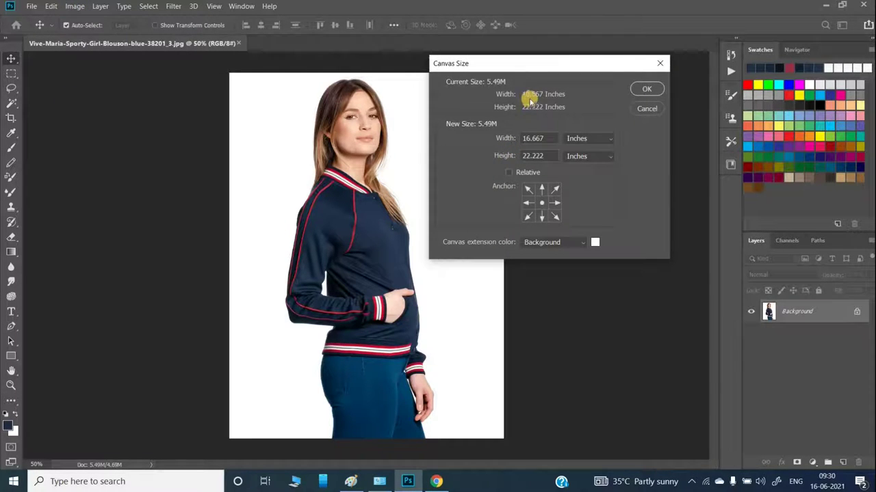
pyautogui.doubleClick(534, 138)
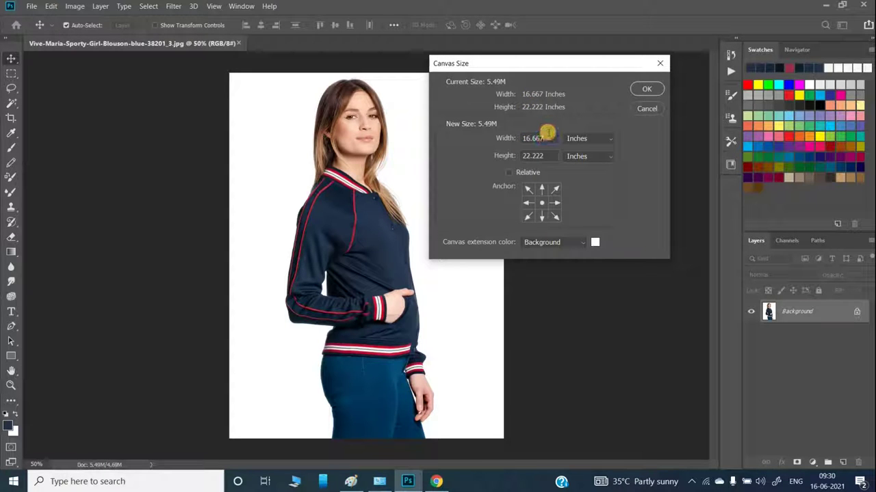
pyautogui.press('BackSpace')
pyautogui.press('BackSpace')
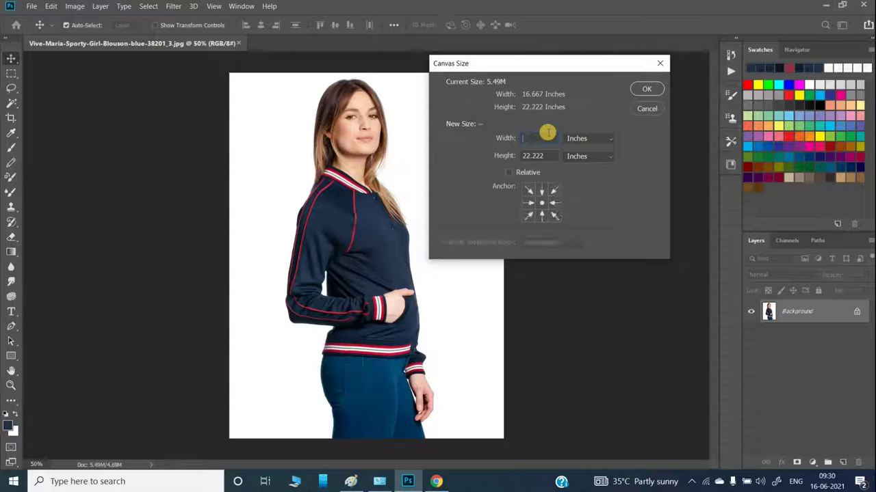
pyautogui.write('33.334')
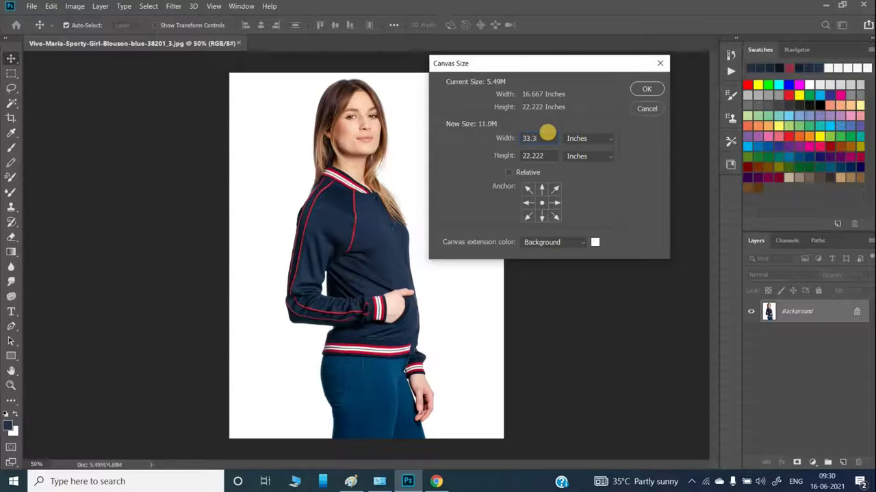
pyautogui.click(528, 208)
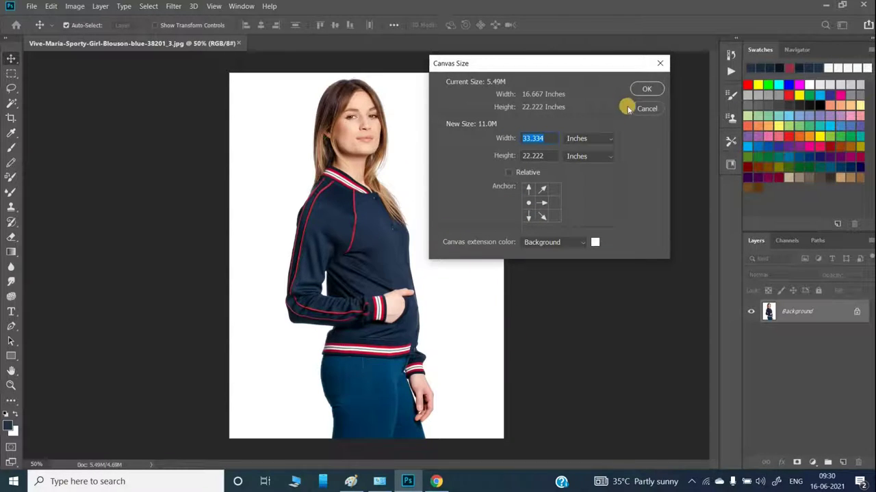
pyautogui.click(644, 91)
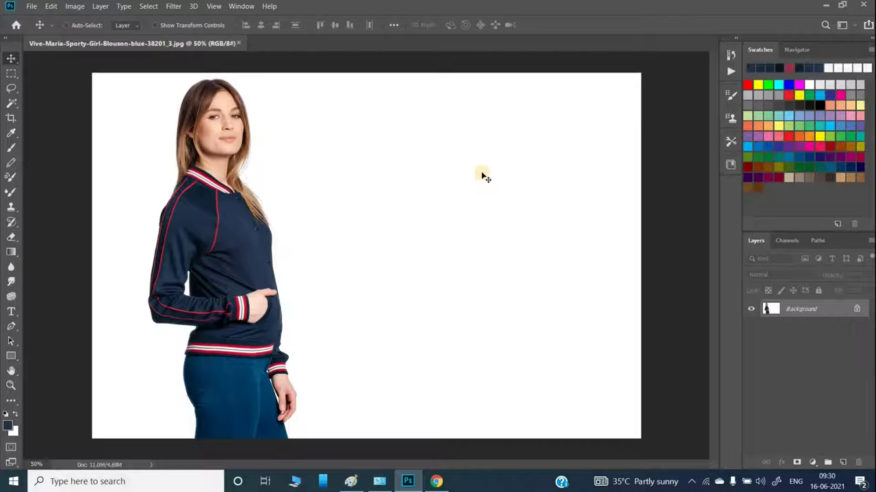
# Step: Duplicate the model onto Layer 1 and position the copy in the right half
pyautogui.hotkey('ctrl', 'j')
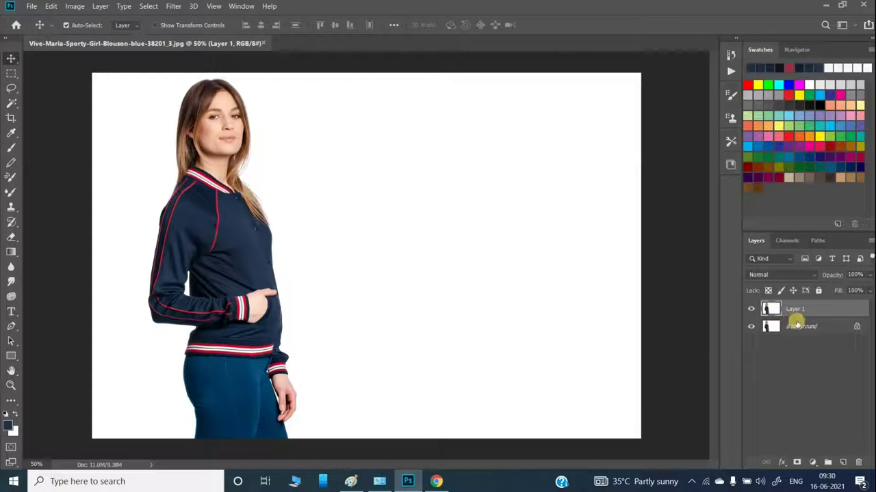
pyautogui.moveTo(218, 247); pyautogui.dragTo(512, 239)
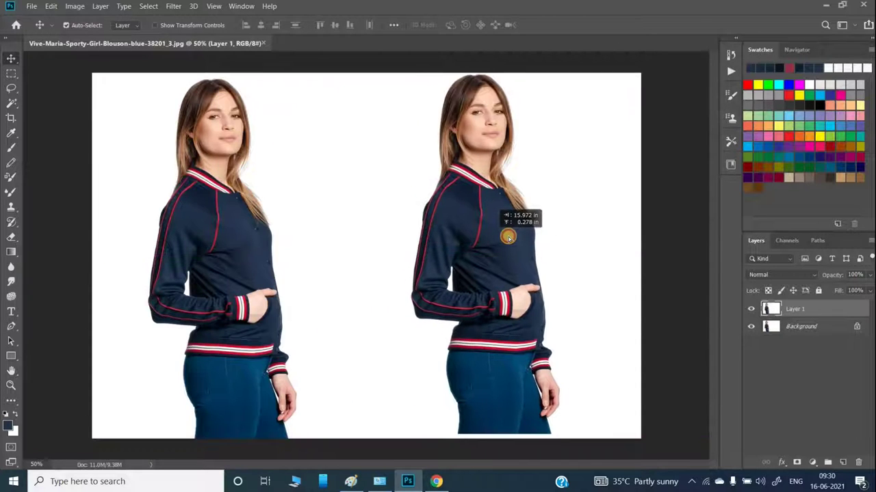
pyautogui.moveTo(507, 250); pyautogui.dragTo(507, 258)
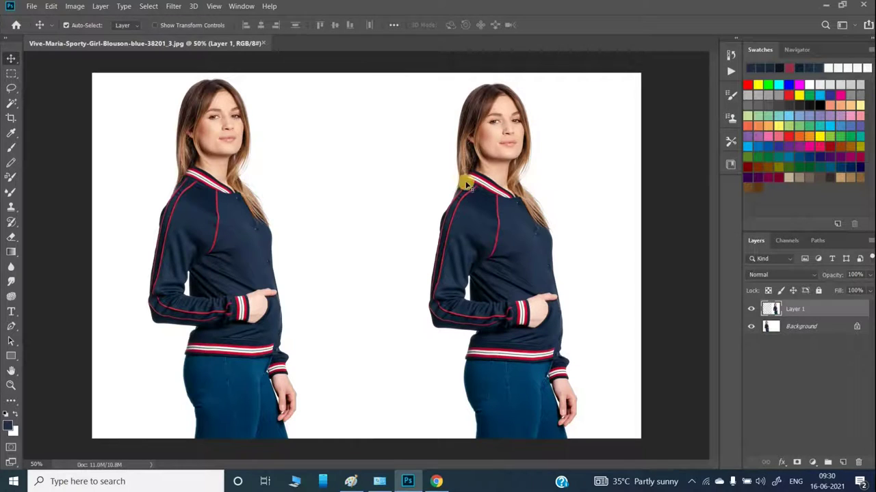
# Step: Start Replace Color on the copy with fuzziness 44 and open the Result swatch
pyautogui.click(75, 6)
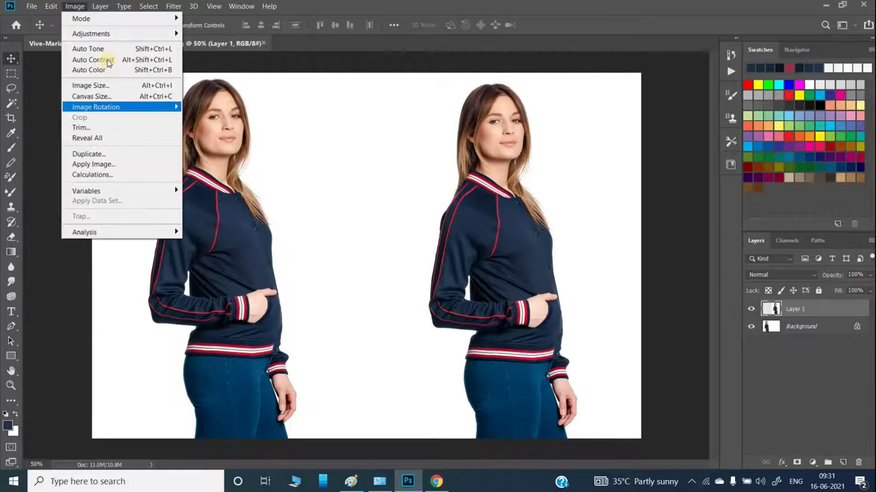
pyautogui.moveTo(91, 33)
pyautogui.click(263, 262)
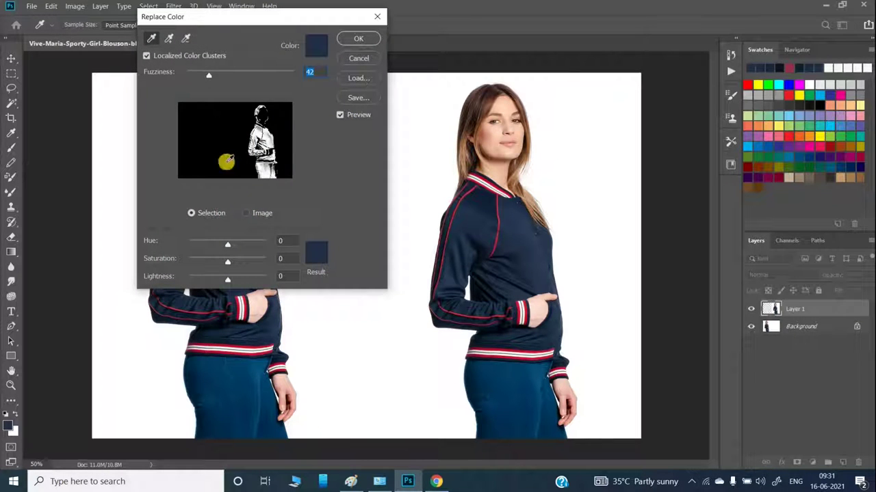
pyautogui.moveTo(207, 80); pyautogui.dragTo(211, 80)
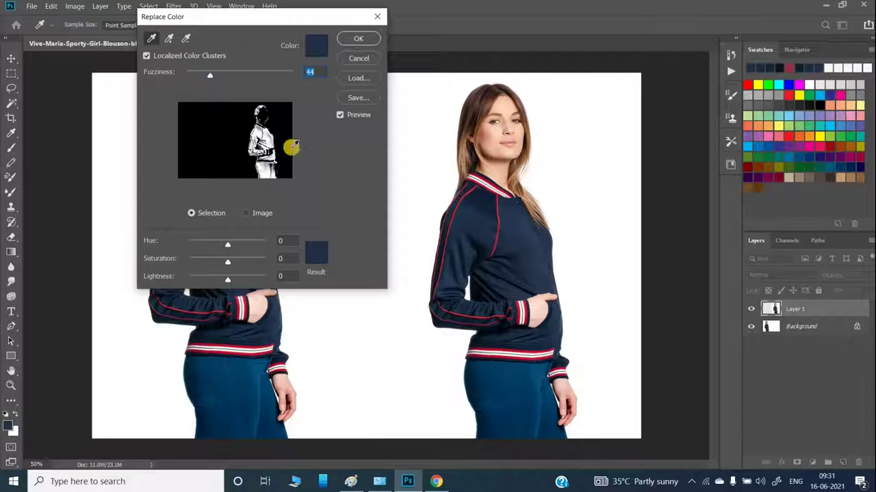
pyautogui.click(316, 254)
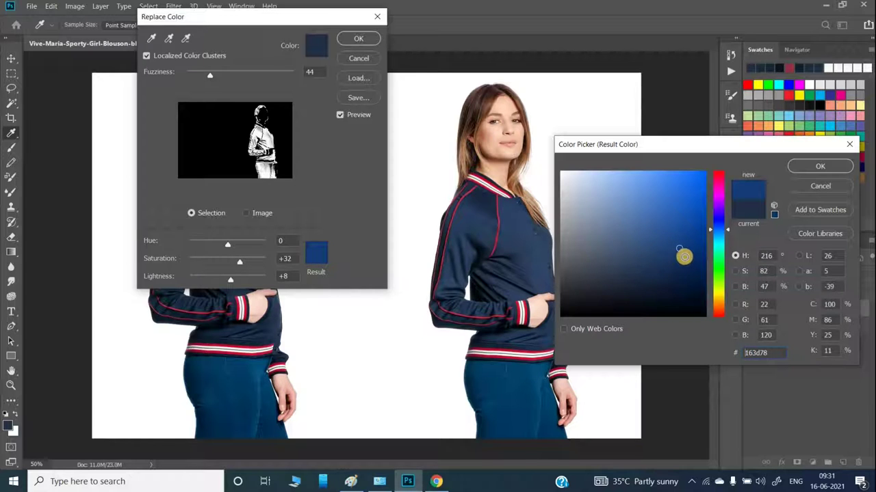
# Step: Choose dark crimson 8c0a38 as the replacement colour and apply it to the jacket
pyautogui.click(690, 277)
pyautogui.click(691, 234)
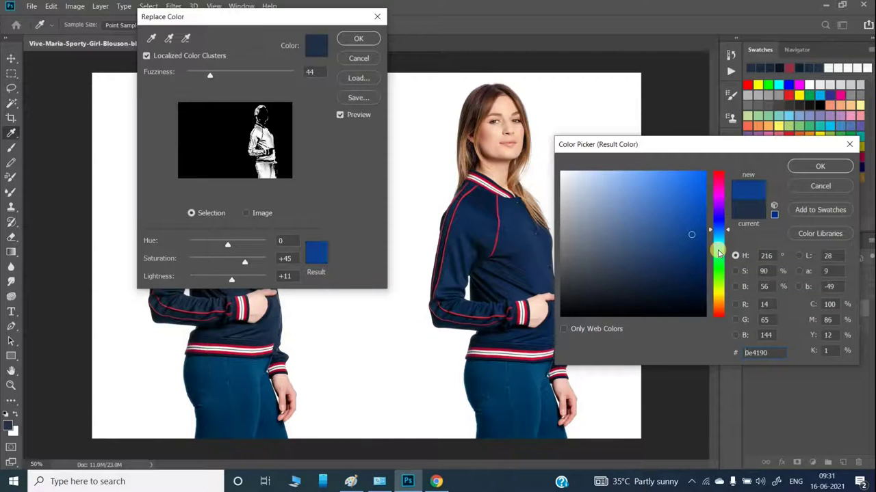
pyautogui.moveTo(718, 236); pyautogui.dragTo(717, 184)
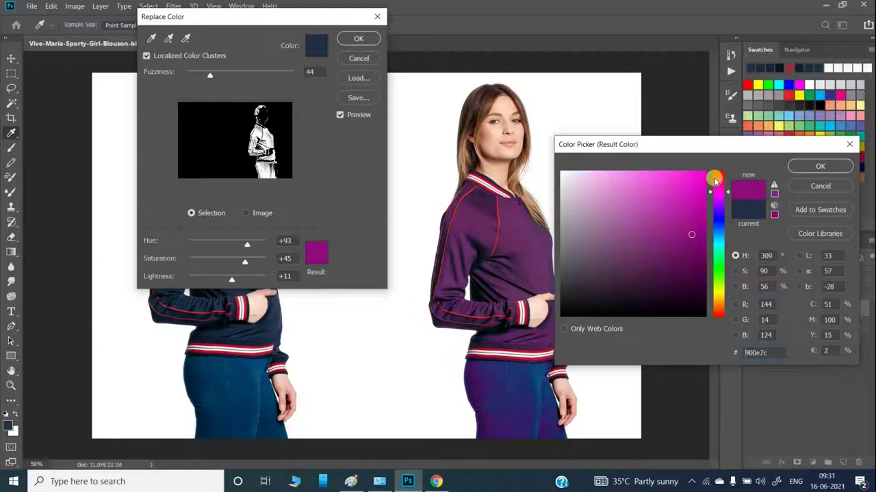
pyautogui.moveTo(716, 192); pyautogui.dragTo(716, 180)
pyautogui.click(677, 186)
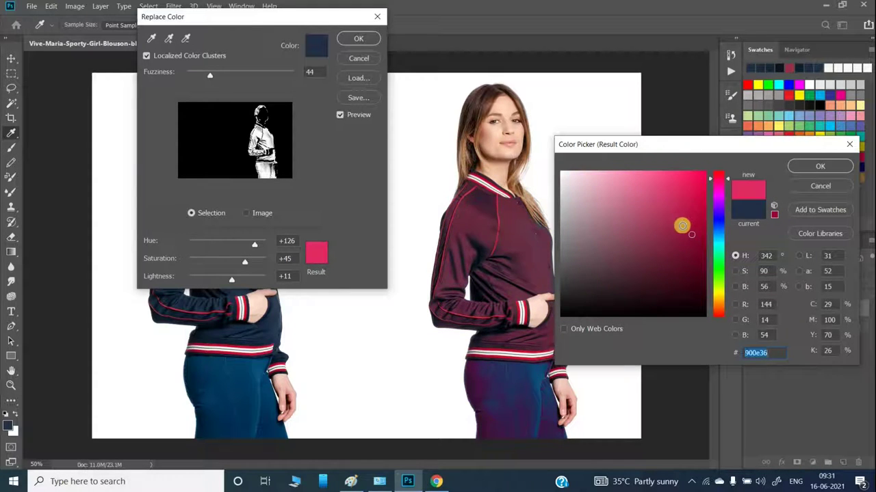
pyautogui.click(693, 212)
pyautogui.moveTo(718, 181); pyautogui.dragTo(720, 186)
pyautogui.click(719, 180)
pyautogui.click(689, 186)
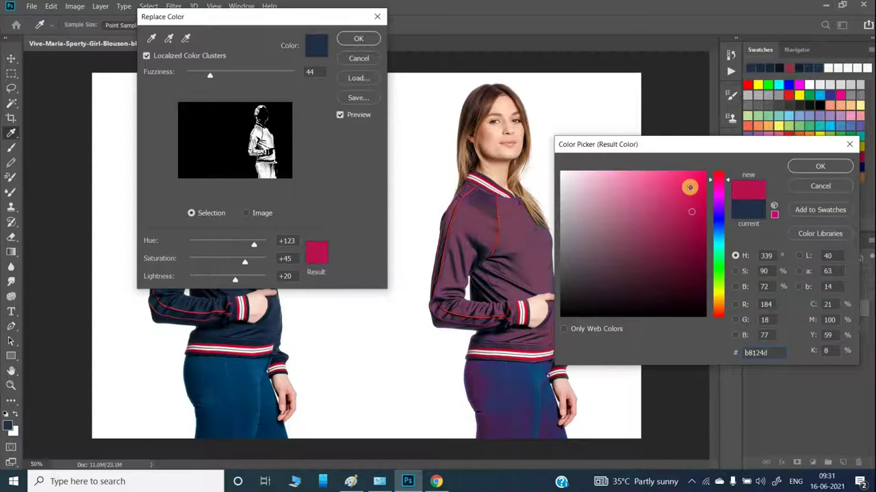
pyautogui.moveTo(695, 213); pyautogui.dragTo(695, 237)
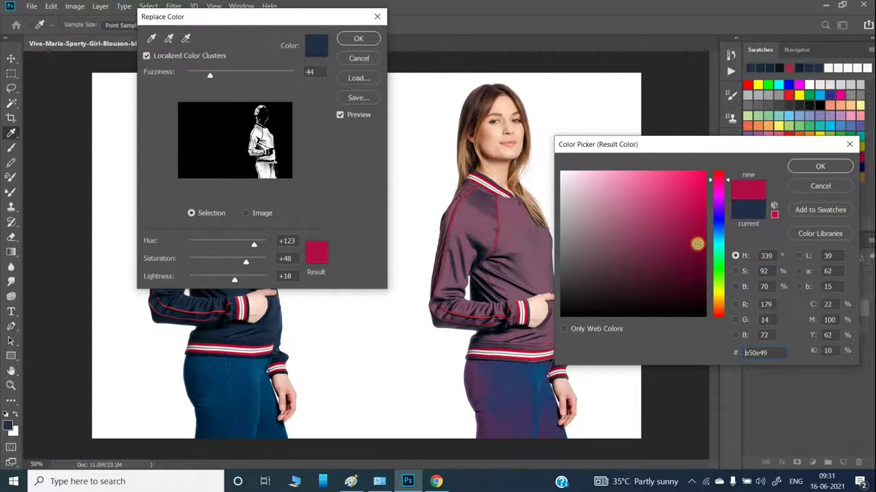
pyautogui.click(814, 168)
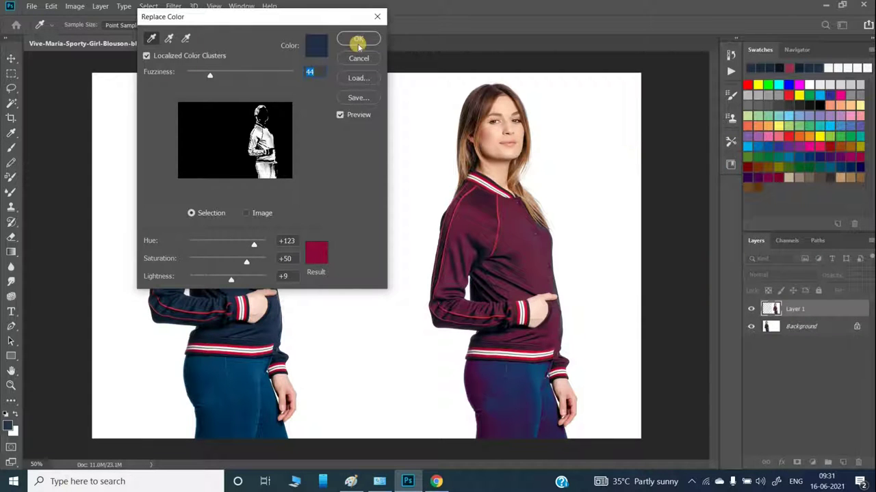
pyautogui.click(362, 41)
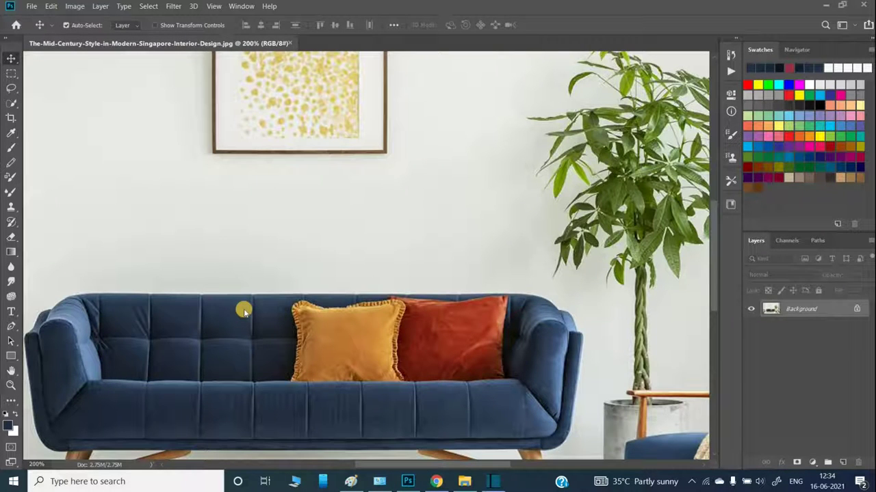
# Step: Fit the sofa photo on screen, select Quick Selection, and zoom to frame the sofa
pyautogui.hotkey('ctrl', '0')
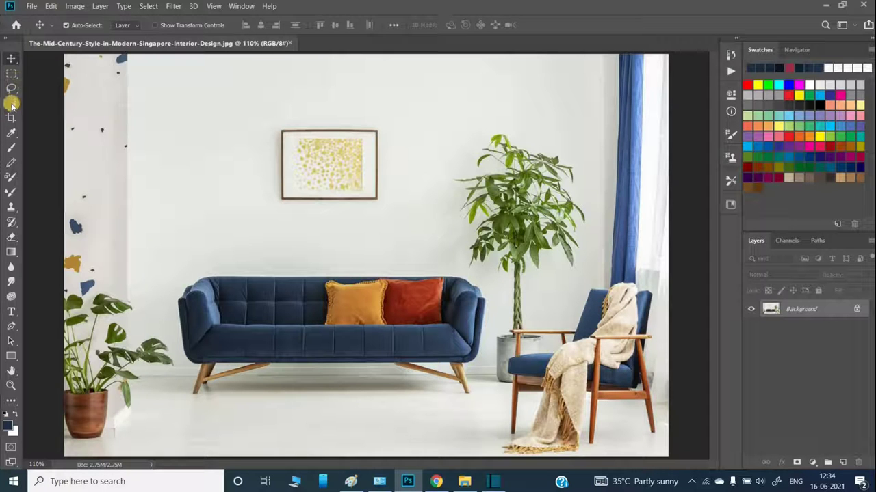
pyautogui.press('w')
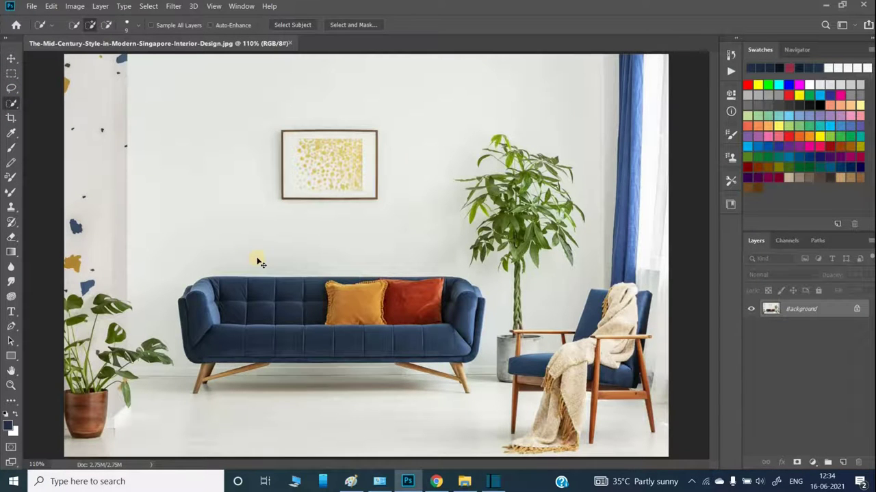
pyautogui.hotkey('ctrl', '+')
pyautogui.hotkey('ctrl', '+')
pyautogui.hotkey('ctrl', '+')
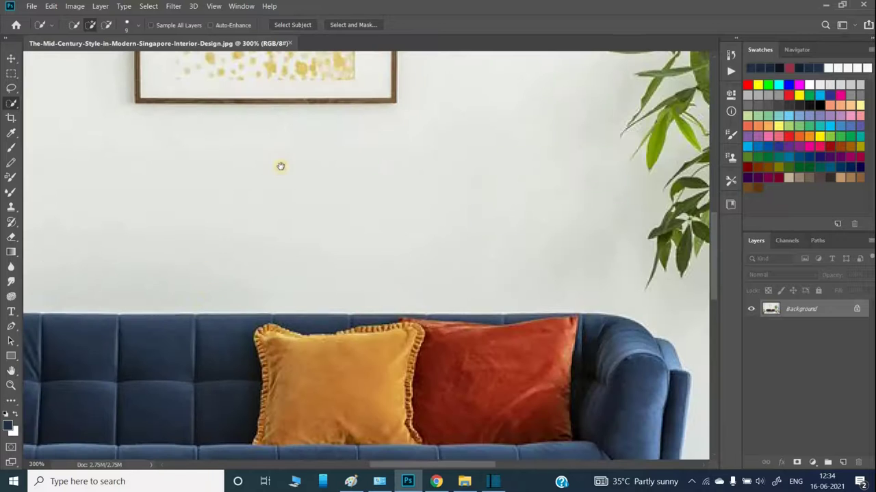
pyautogui.hotkey('ctrl', '-')
pyautogui.hotkey('ctrl', '-')
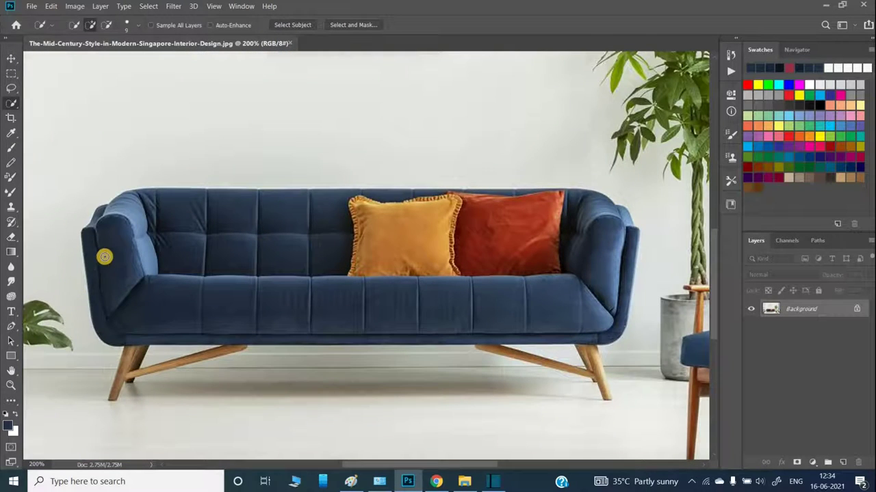
# Step: Brush a Quick Selection over the sofa's arm, seat, base, back and top edge
pyautogui.moveTo(143, 303)
pyautogui.mouseDown()
pyautogui.moveTo(570, 296)
pyautogui.moveTo(595, 218)
pyautogui.mouseUp()
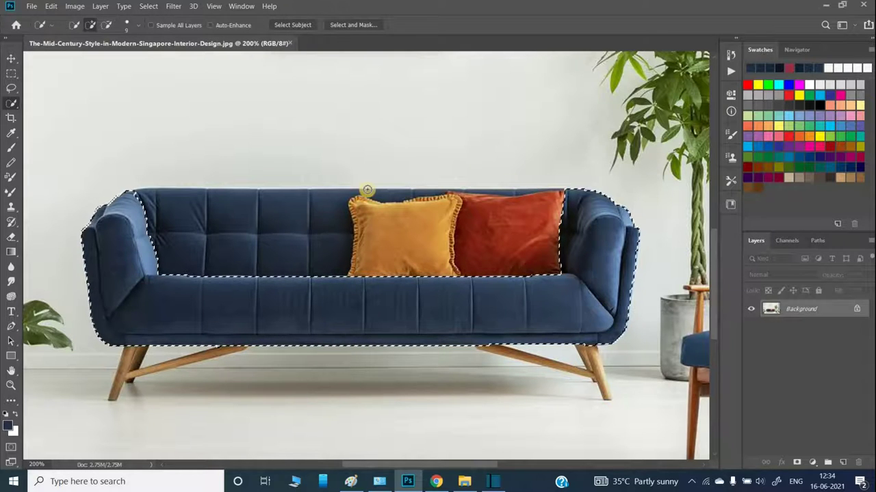
pyautogui.moveTo(223, 216); pyautogui.dragTo(381, 196)
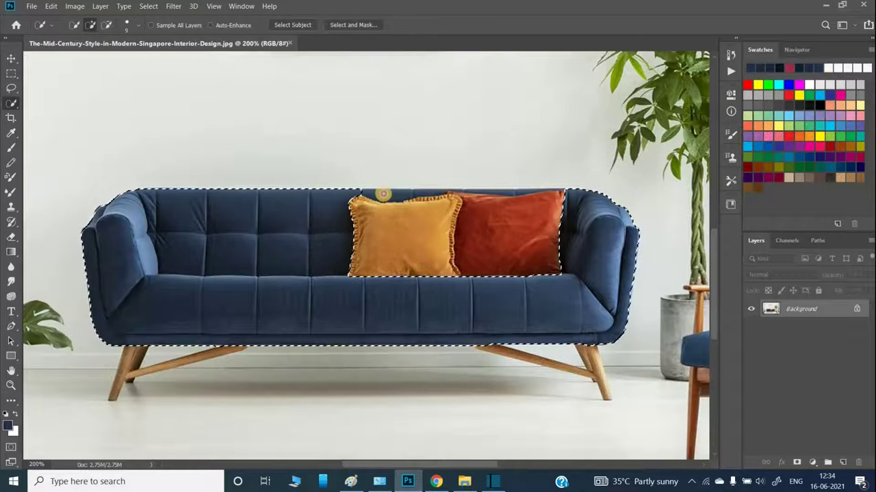
pyautogui.moveTo(453, 185); pyautogui.dragTo(556, 192)
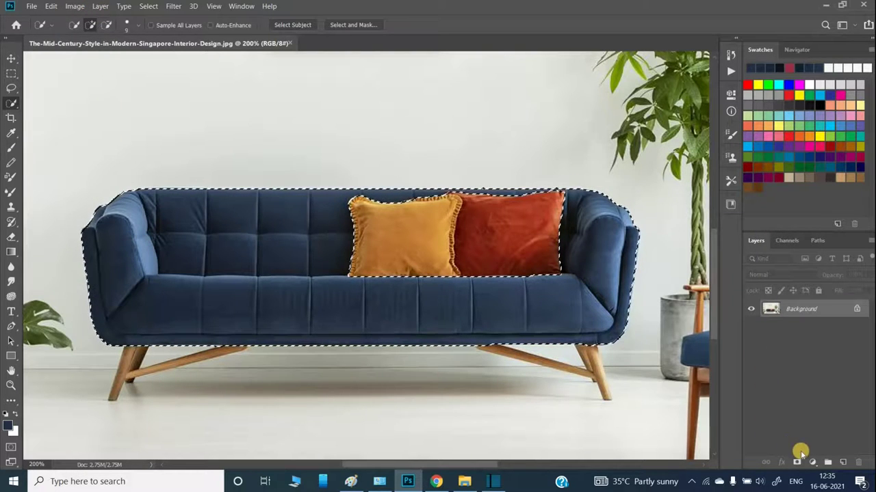
# Step: Add a Hue/Saturation adjustment layer on the sofa selection and shift its hue toward teal
pyautogui.click(812, 462)
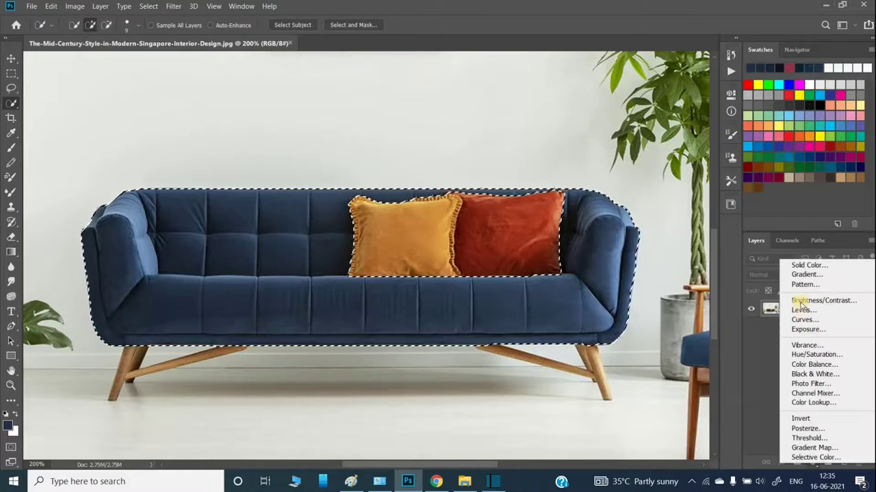
pyautogui.click(811, 355)
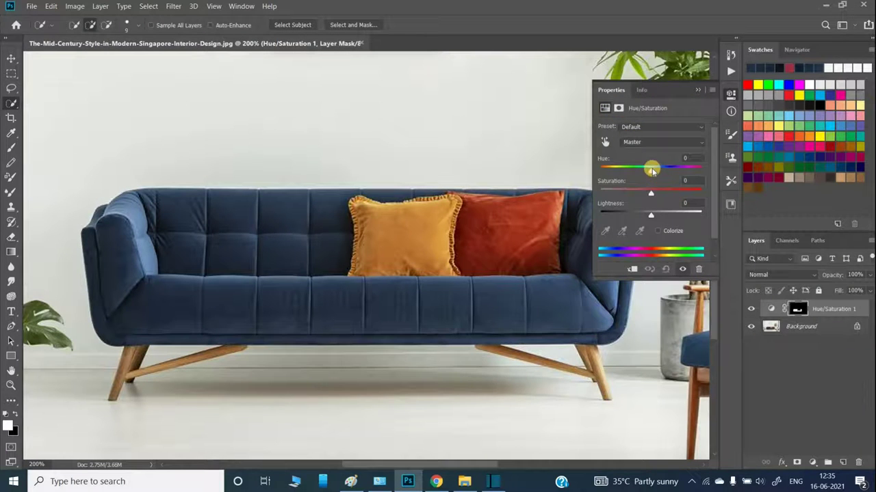
pyautogui.moveTo(640, 173)
pyautogui.mouseDown()
pyautogui.moveTo(621, 172)
pyautogui.moveTo(691, 179)
pyautogui.moveTo(603, 173)
pyautogui.moveTo(638, 172)
pyautogui.moveTo(610, 188)
pyautogui.moveTo(632, 185)
pyautogui.moveTo(667, 202)
pyautogui.moveTo(637, 191)
pyautogui.moveTo(659, 197)
pyautogui.mouseUp()
# Step: Set hue -66, saturation +64 and lightness +3, briefly testing Colorize
pyautogui.moveTo(628, 172)
pyautogui.mouseDown()
pyautogui.moveTo(629, 188)
pyautogui.moveTo(649, 194)
pyautogui.mouseUp()
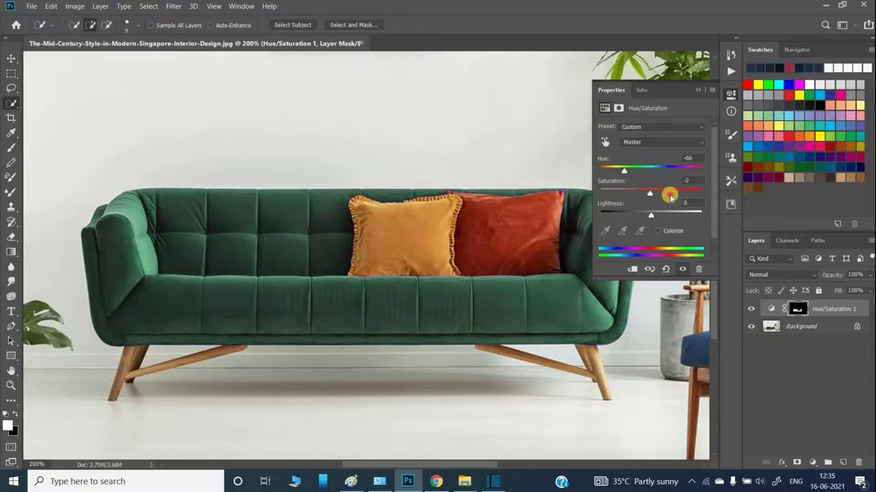
pyautogui.click(650, 215)
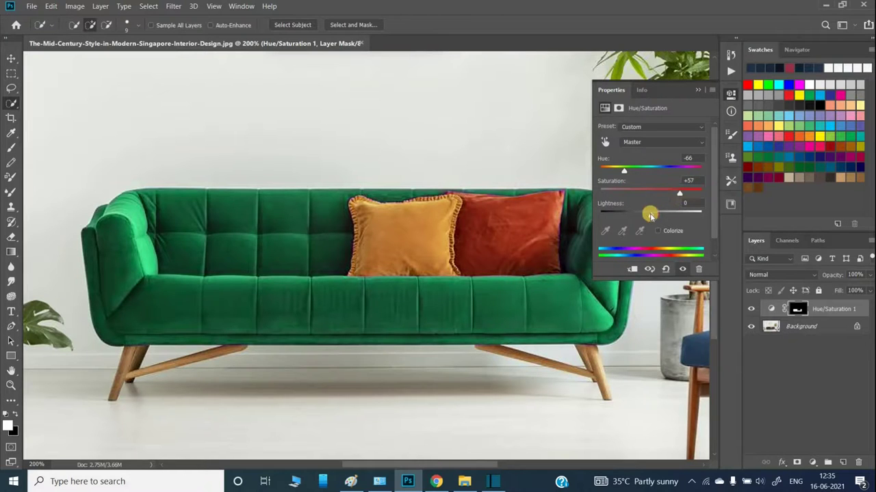
pyautogui.moveTo(658, 214); pyautogui.dragTo(653, 212)
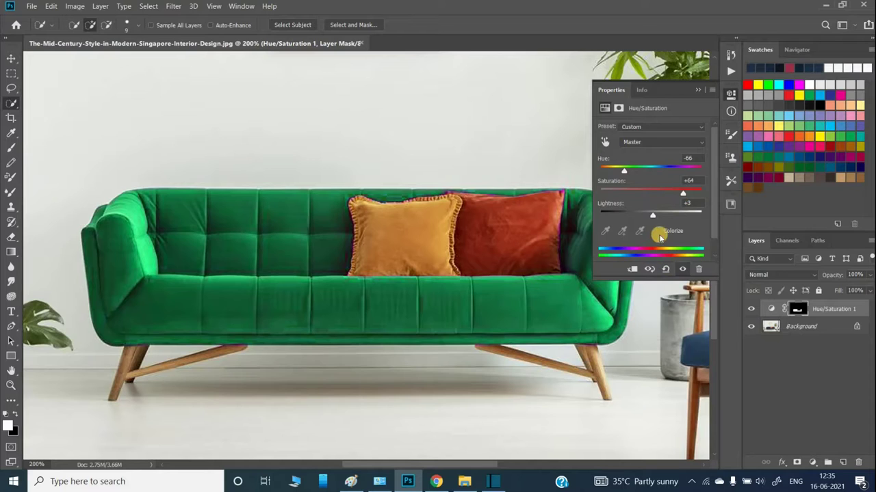
pyautogui.click(658, 231)
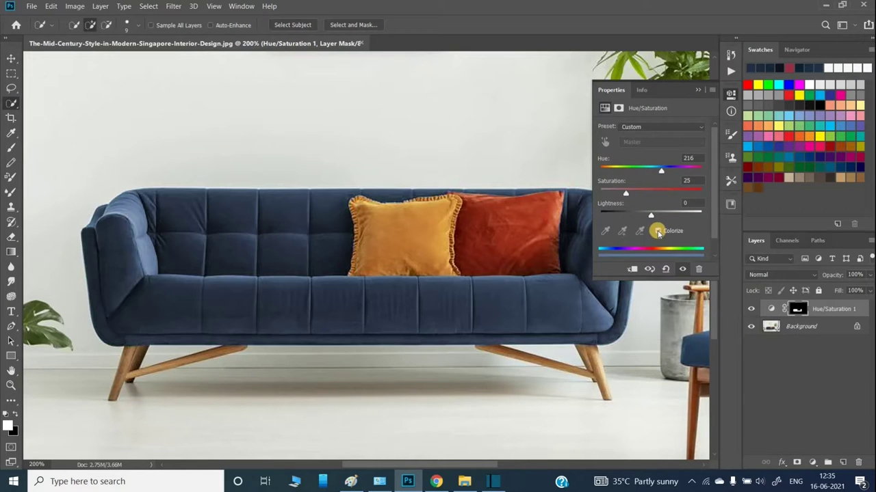
pyautogui.click(658, 231)
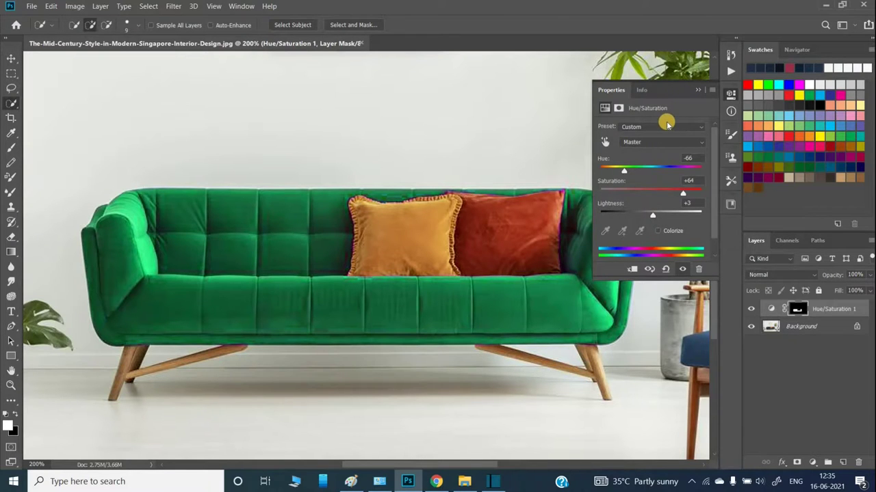
# Step: Zoom out to the whole room, toggle Colorize on and off, and collapse Properties
pyautogui.hotkey('ctrl', '-')
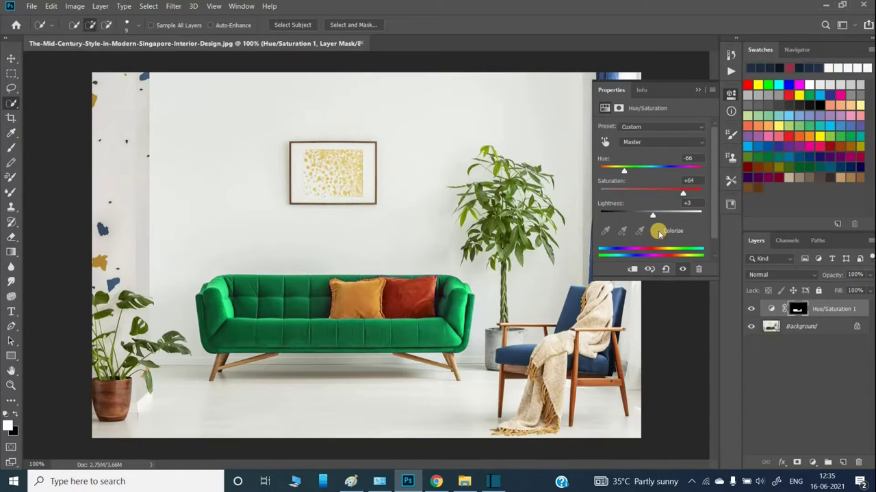
pyautogui.click(657, 232)
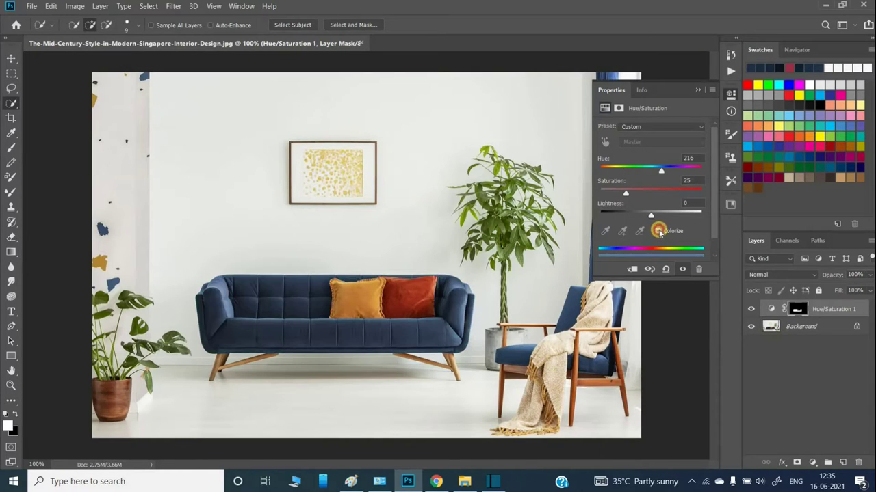
pyautogui.click(657, 232)
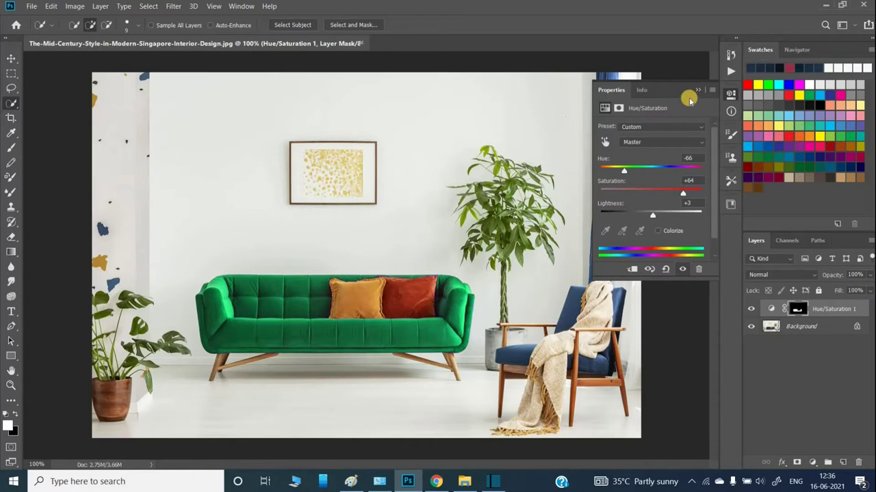
pyautogui.click(690, 98)
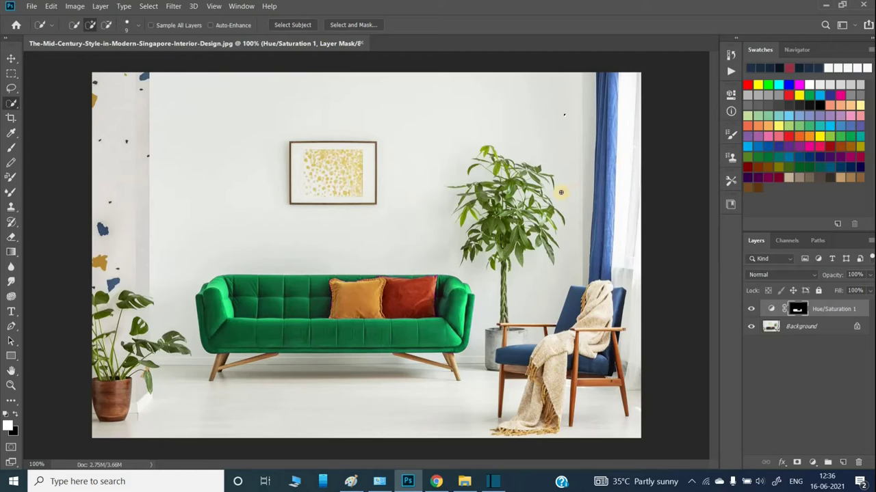